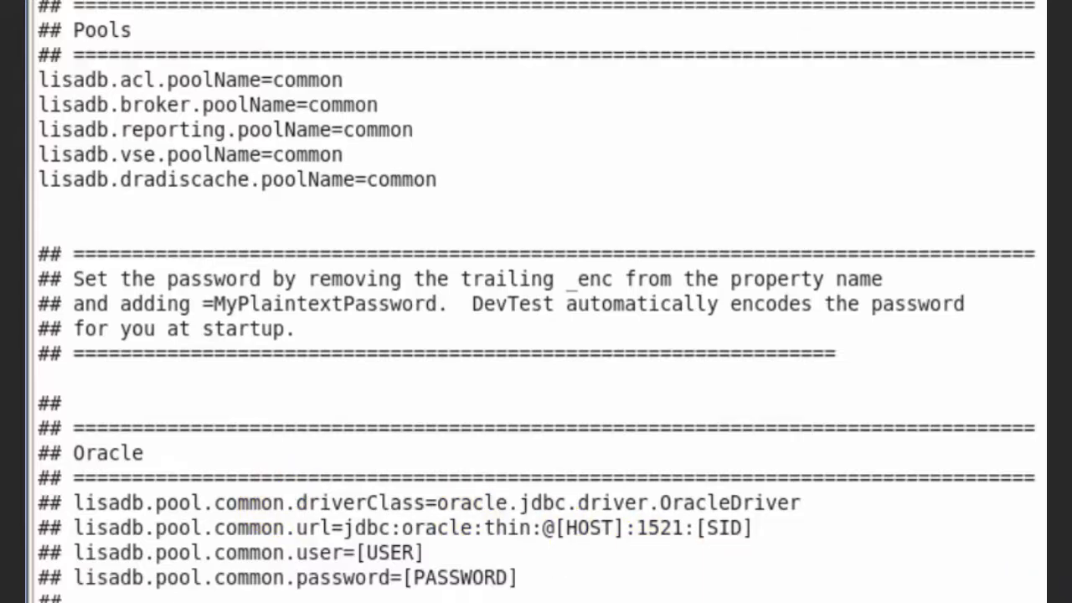
- Uncomment the lisadb.internal.enabled property for the internal Derby DB instance and set it to false
scroll(536, 302, down, 7)
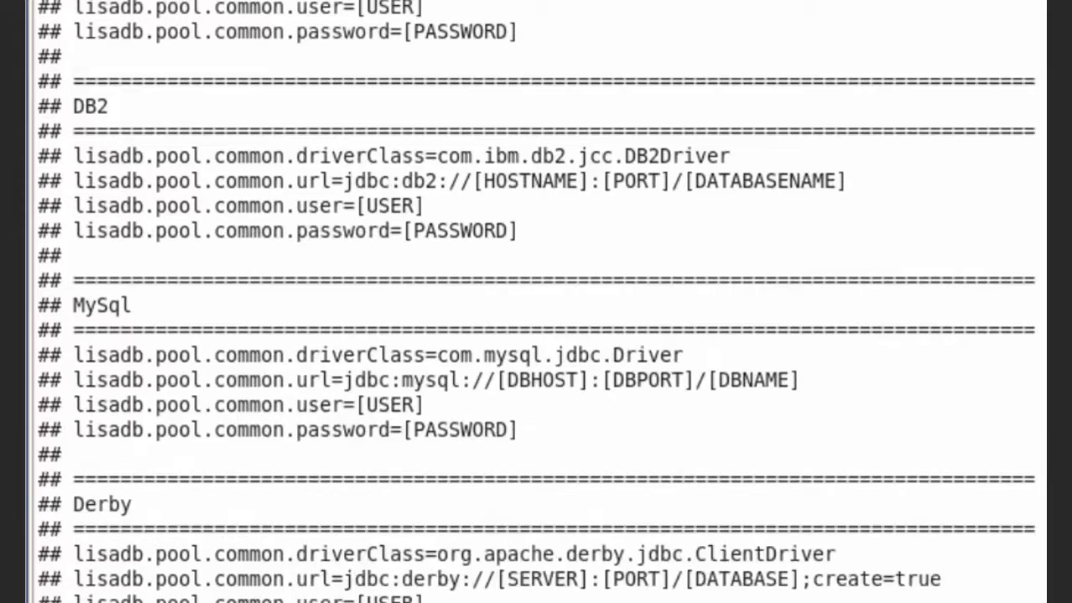
scroll(536, 302, down, 10)
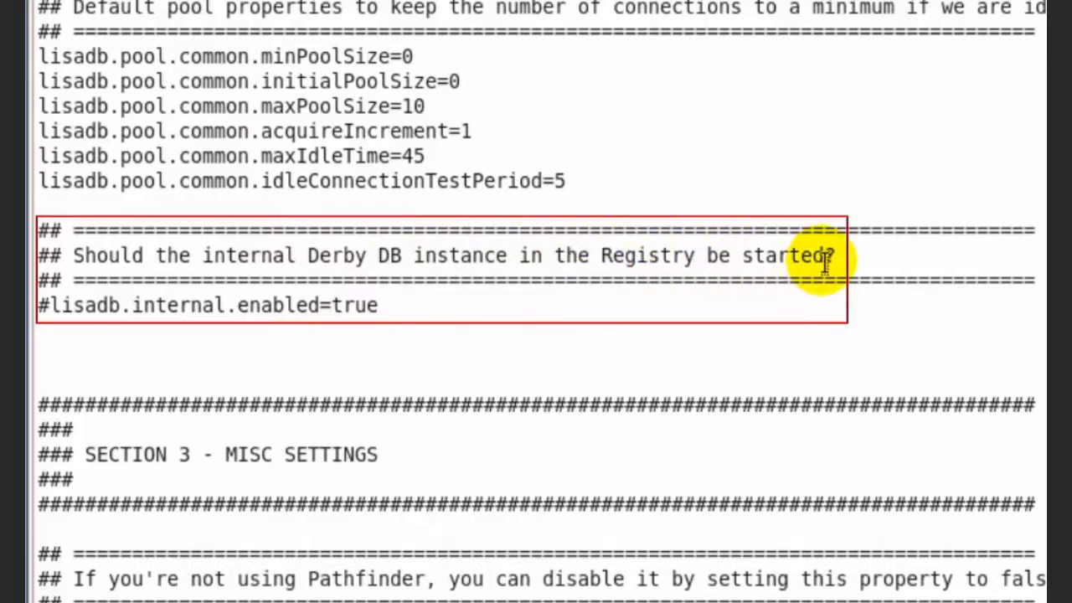
click(52, 305)
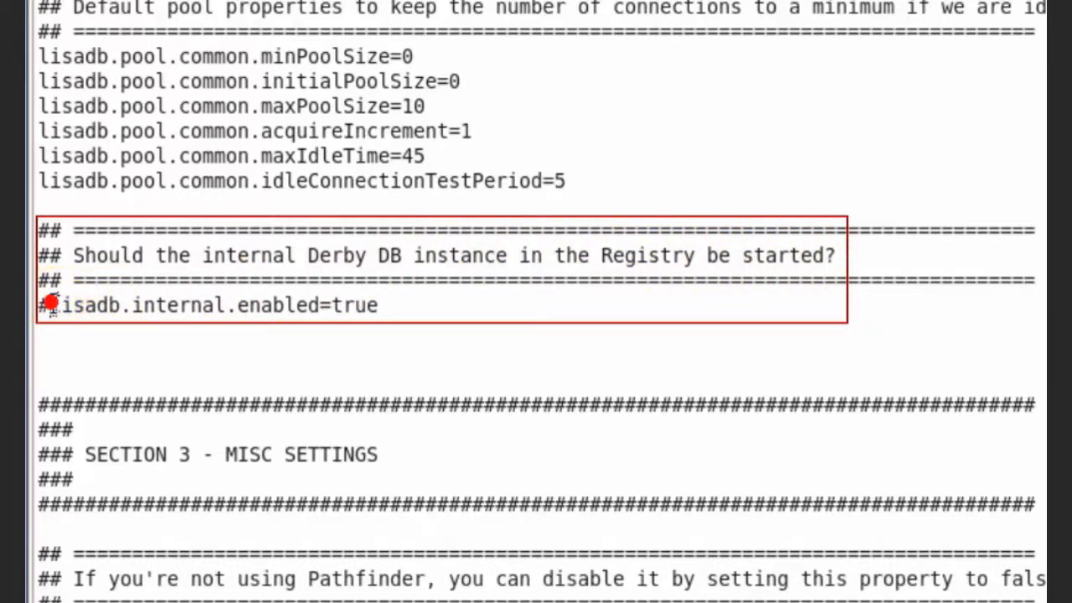
key(BackSpace)
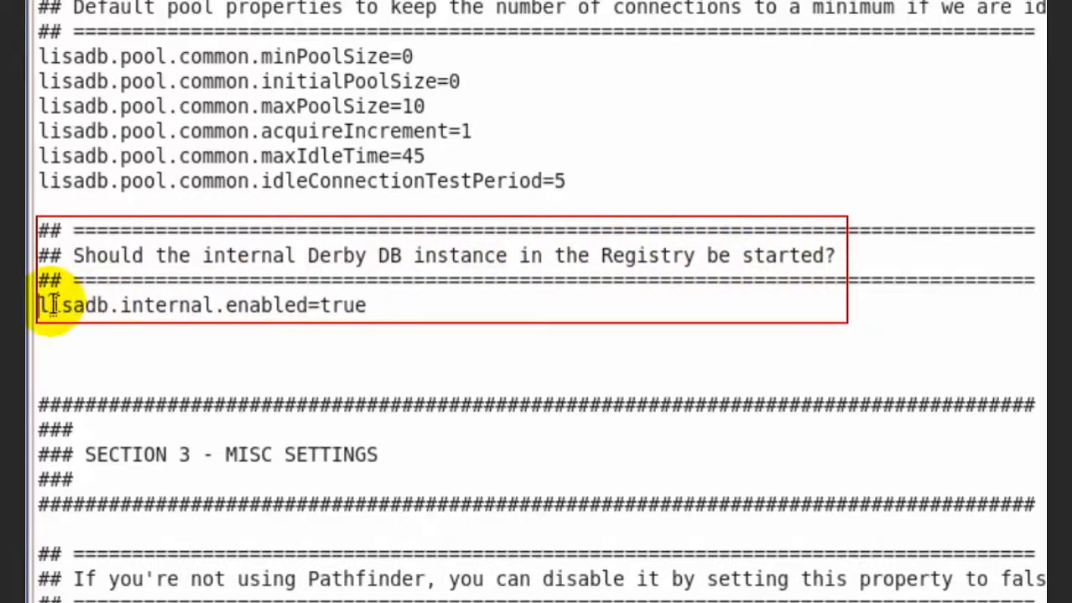
click(374, 306)
key(BackSpace)
key(BackSpace)
key(BackSpace)
key(BackSpace)
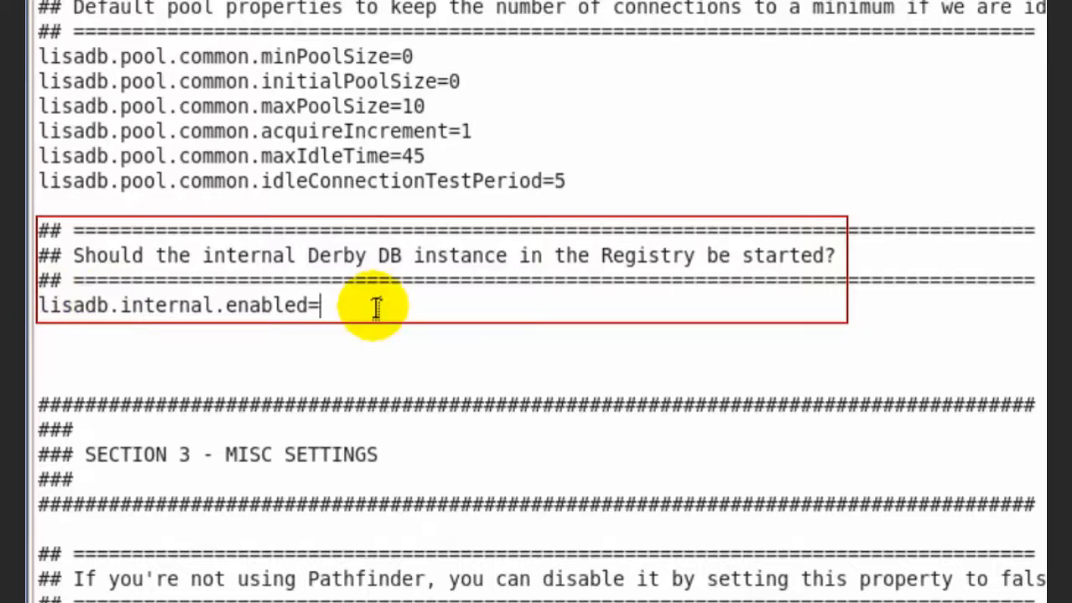
text(false)
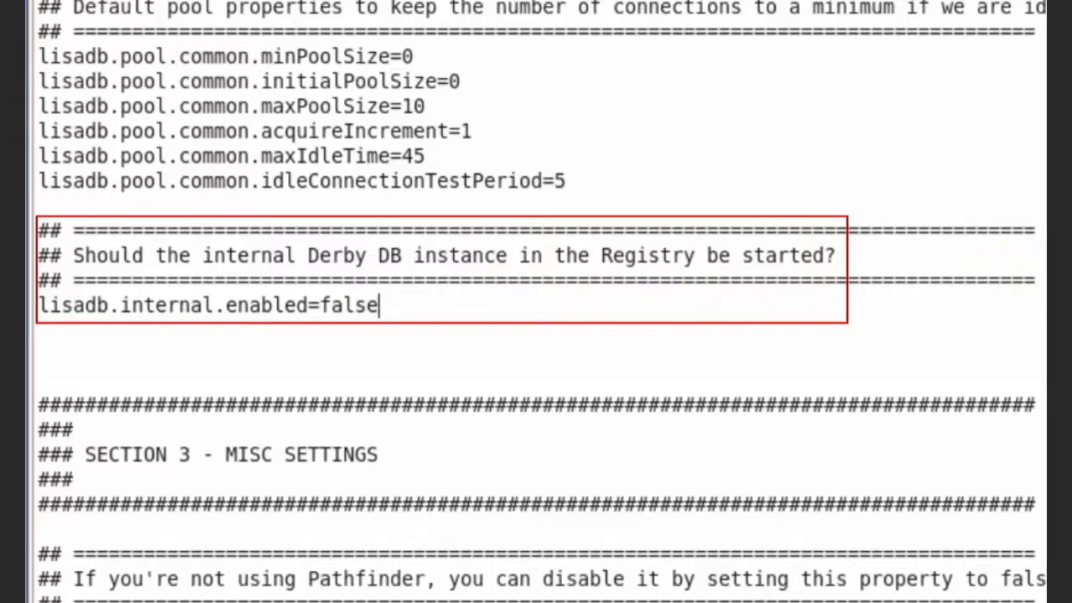
- Uncomment the lisadb.pool.common.driverClass line in the Oracle section and save site.properties
scroll(536, 302, up, 10)
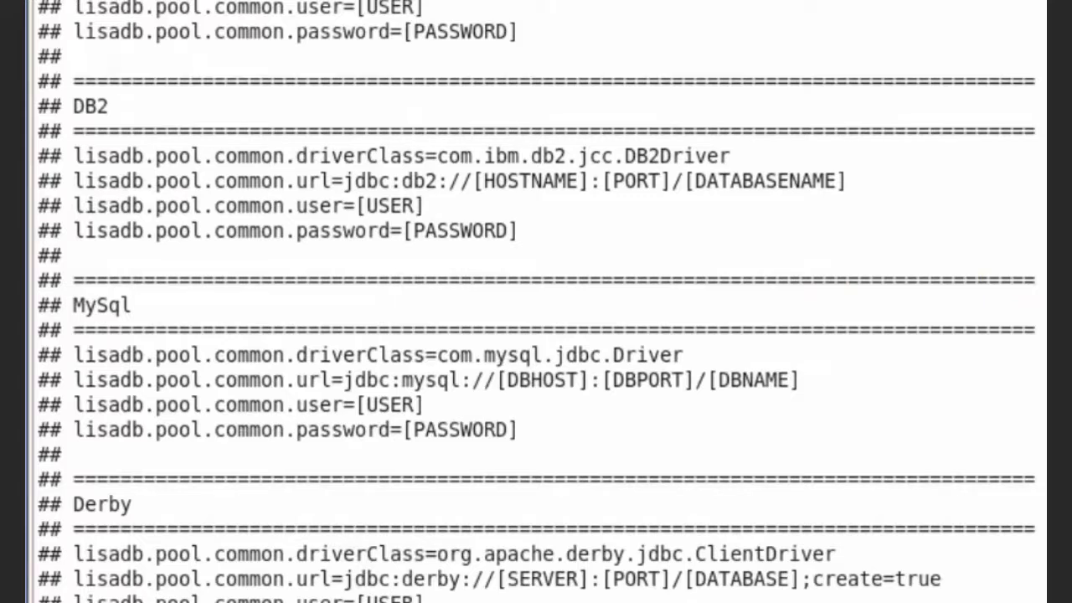
scroll(536, 302, up, 10)
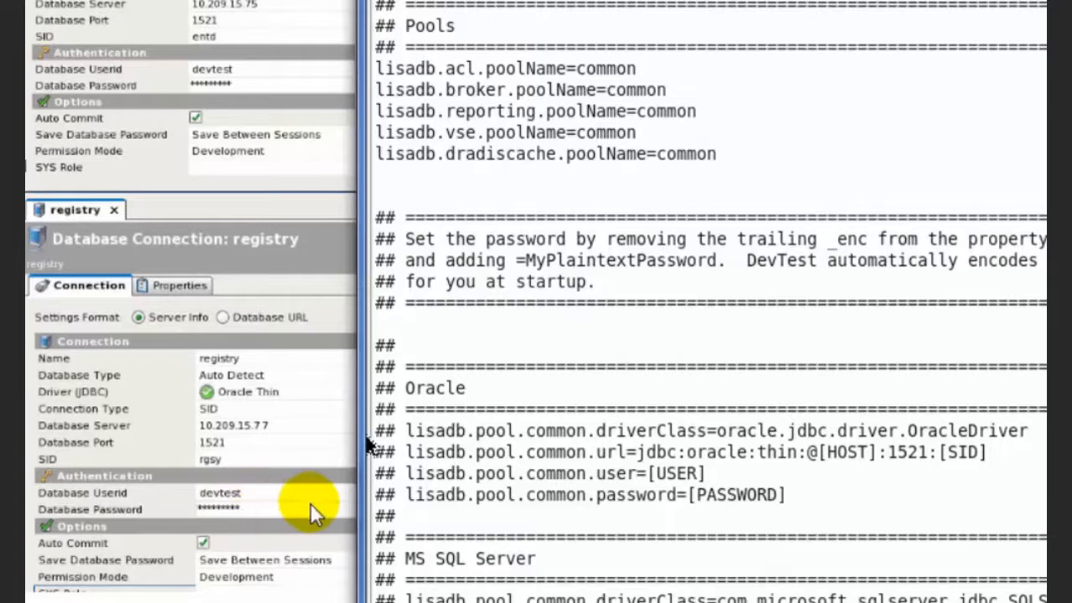
click(404, 416)
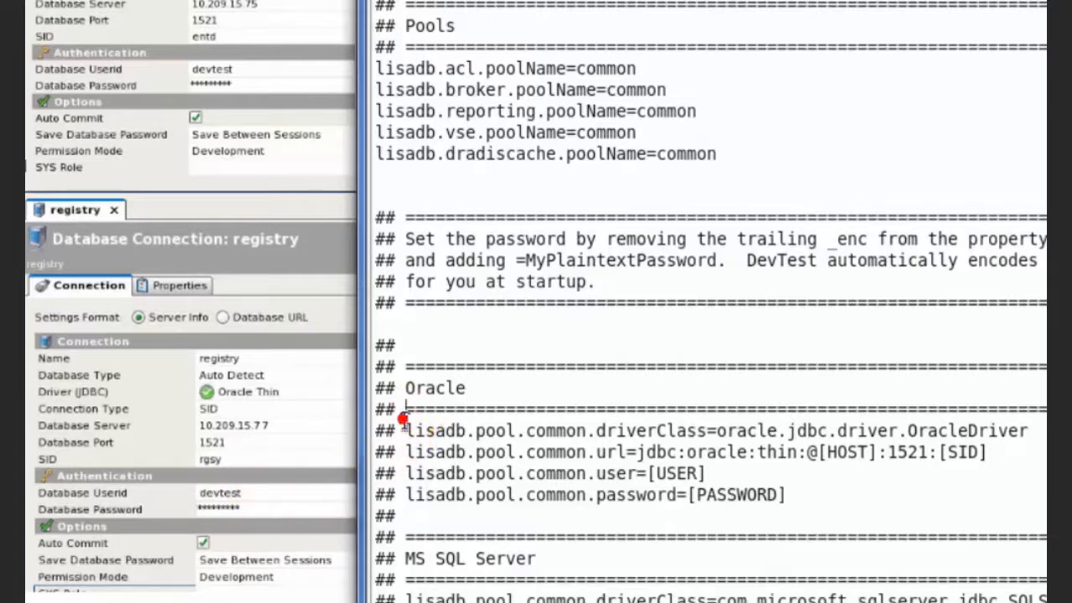
click(410, 425)
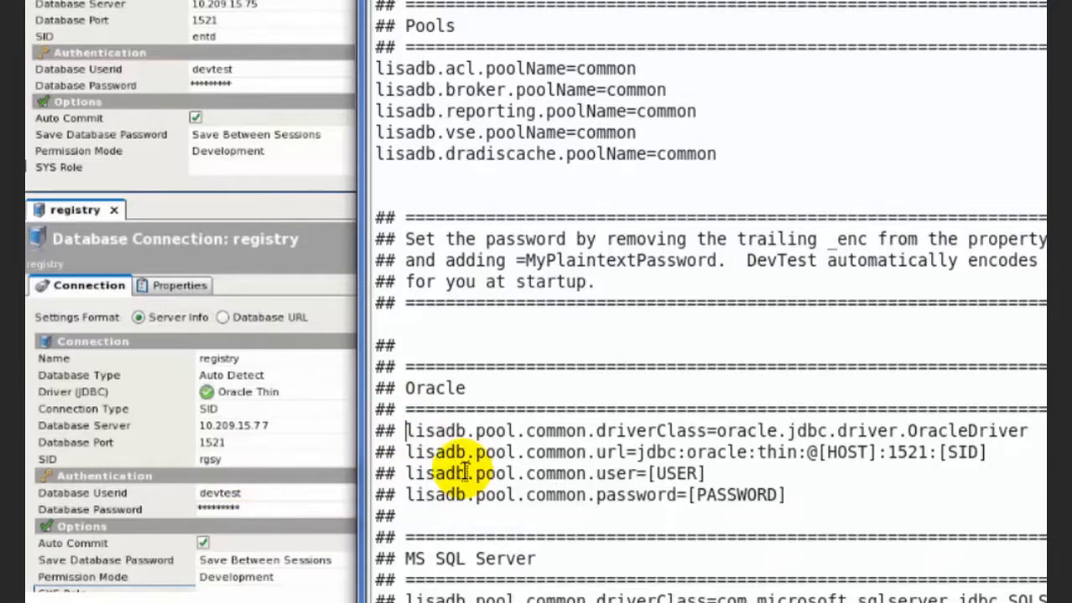
key(BackSpace)
key(BackSpace)
key(BackSpace)
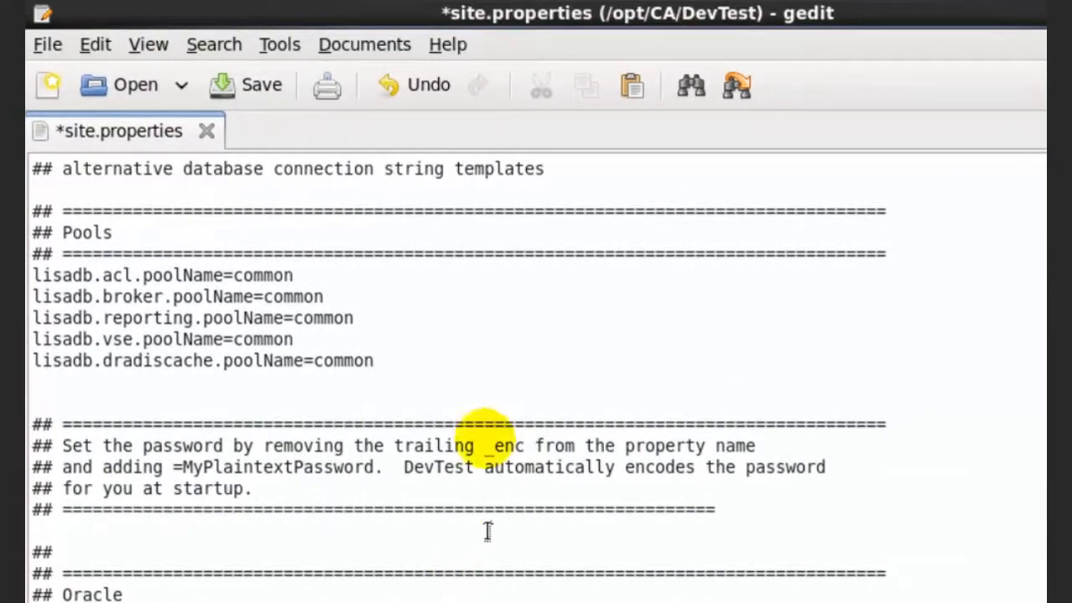
click(355, 32)
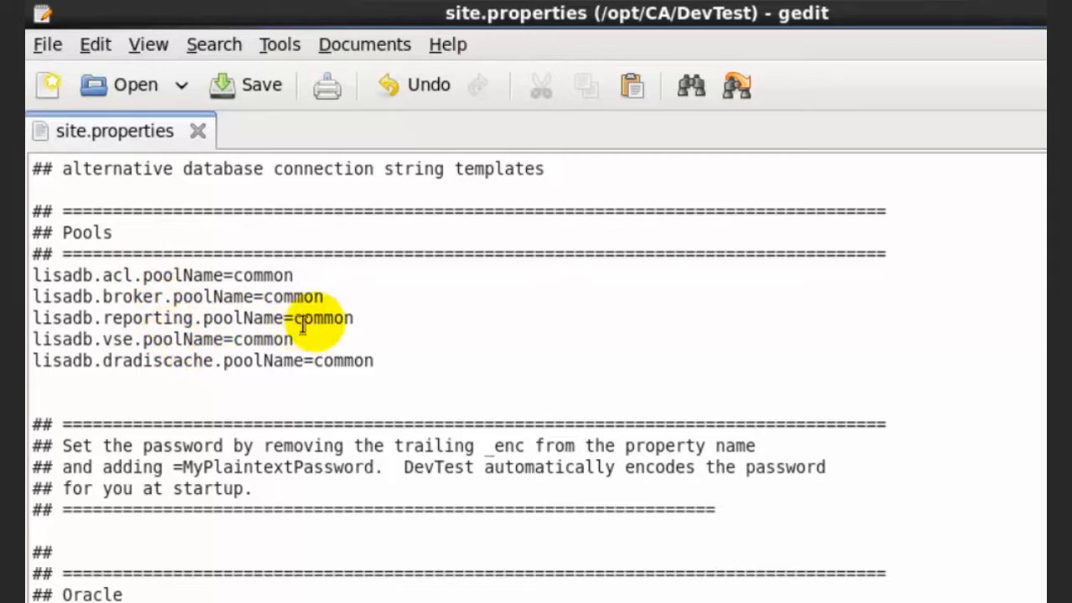
- Set the lisadb.reporting.poolName property in the Pools section to reporting
click(357, 316)
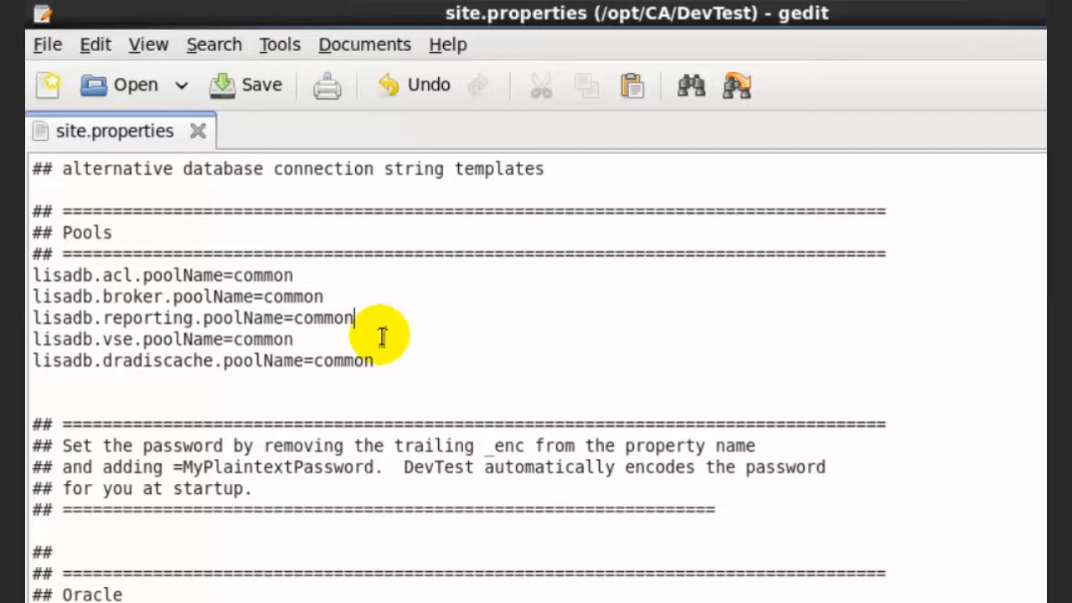
key(BackSpace)
key(BackSpace)
key(BackSpace)
key(BackSpace)
key(BackSpace)
key(BackSpace)
text(repor)
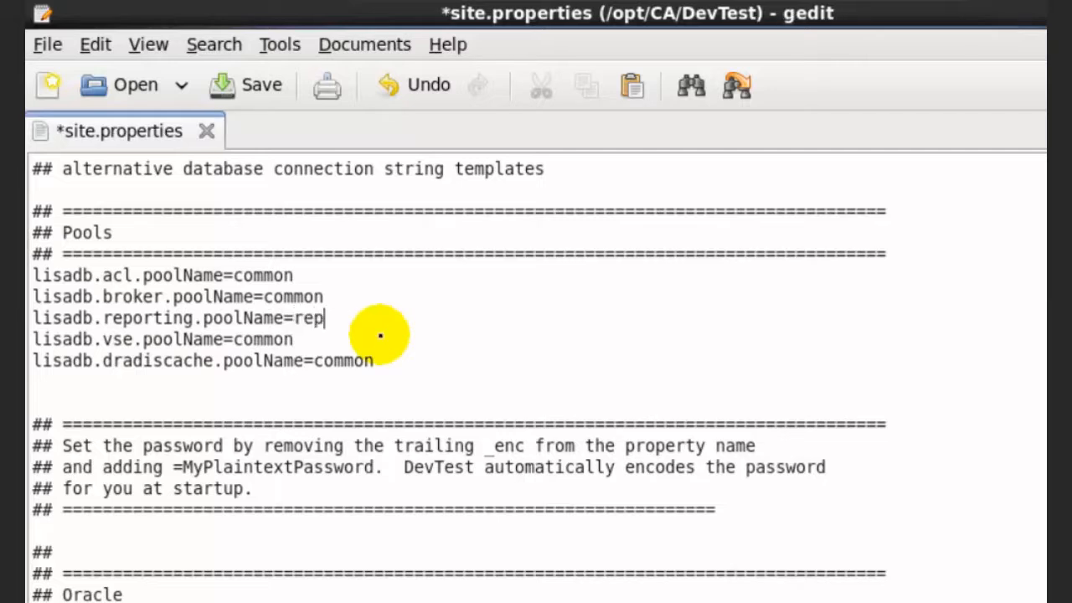
text(ting)
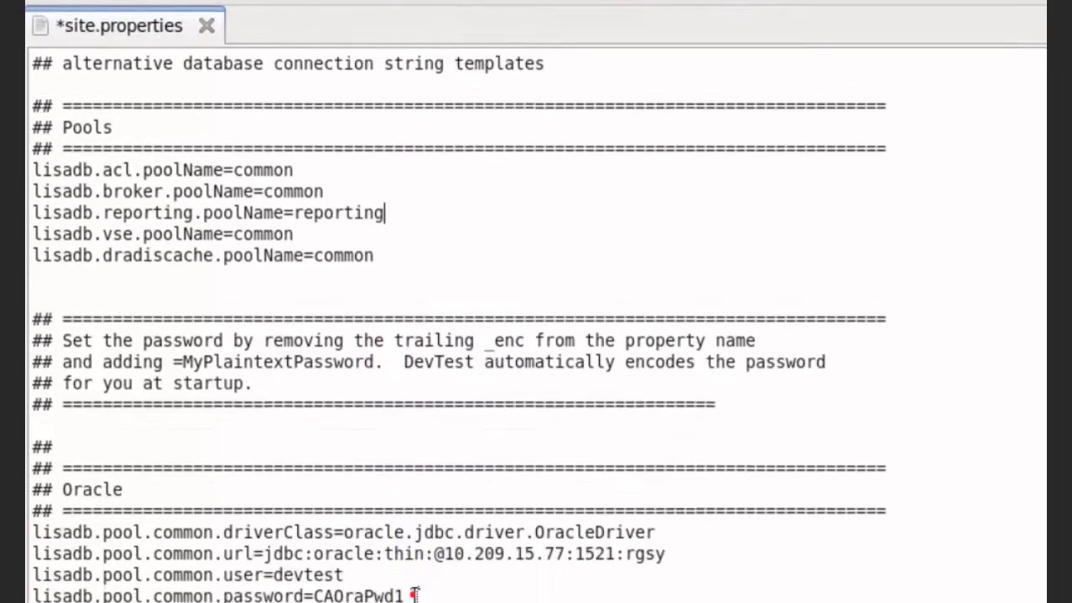
- Duplicate the four Oracle lisadb.pool.common properties (driverClass, url, user and password) below the originals, separated by a blank line
click(414, 595)
drag(414, 437, 33, 370)
key(ctrl+c)
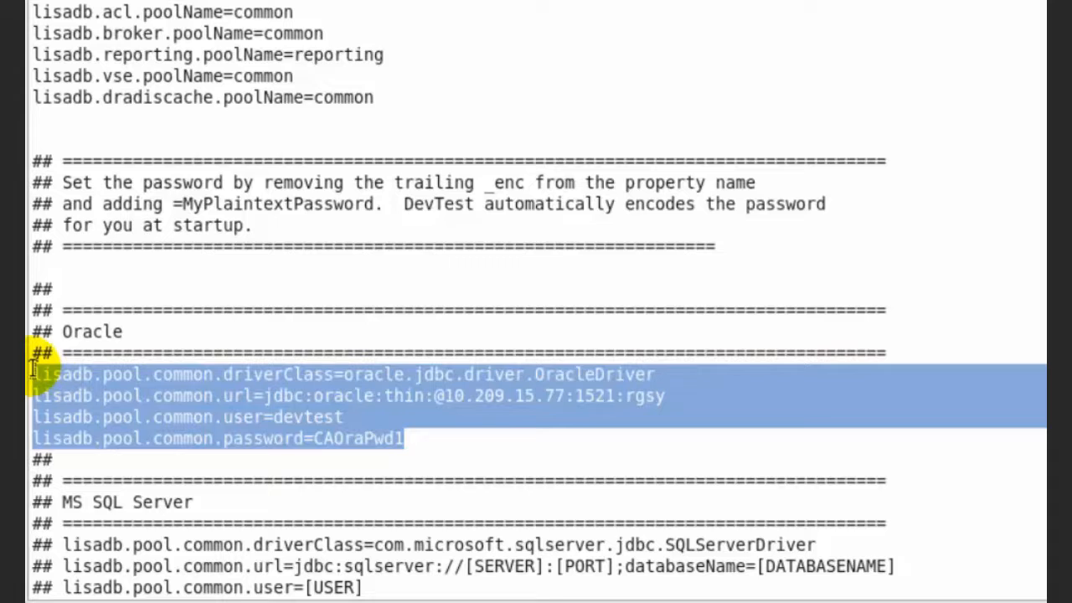
click(423, 441)
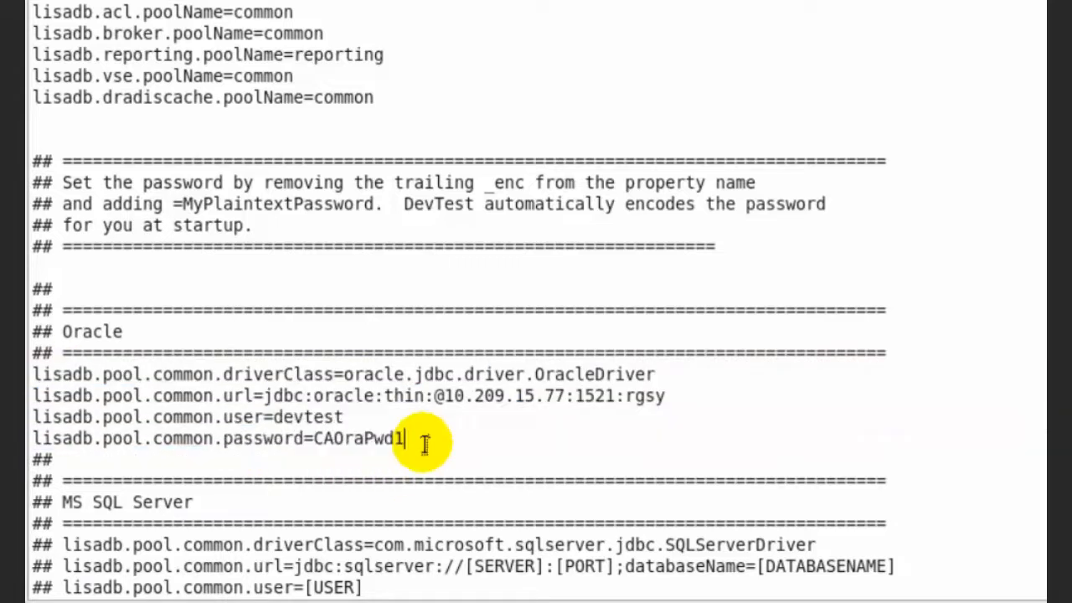
key(Return)
key(Return)
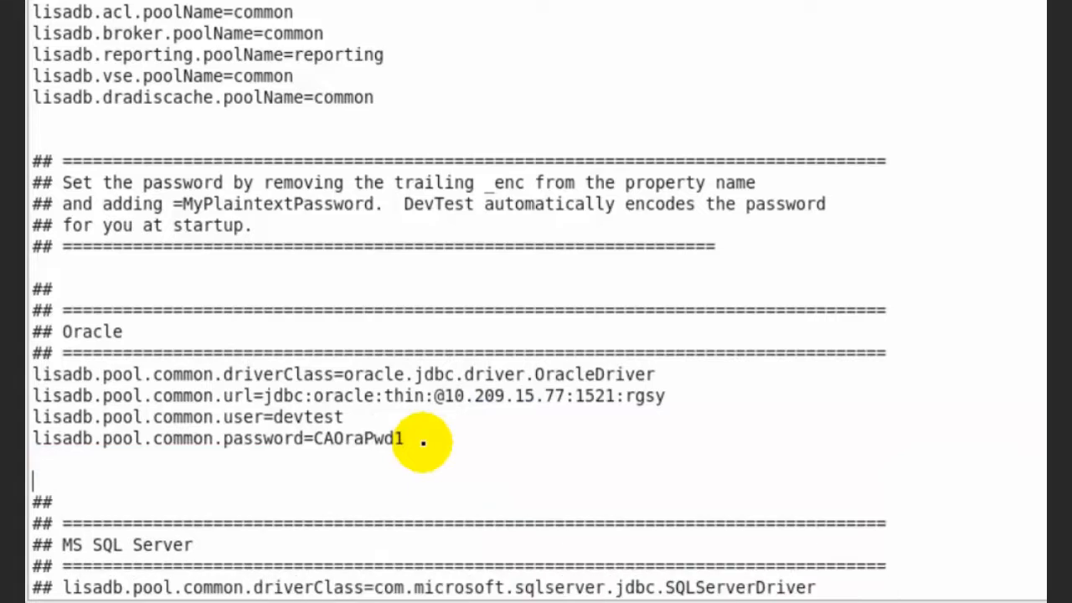
key(ctrl+v)
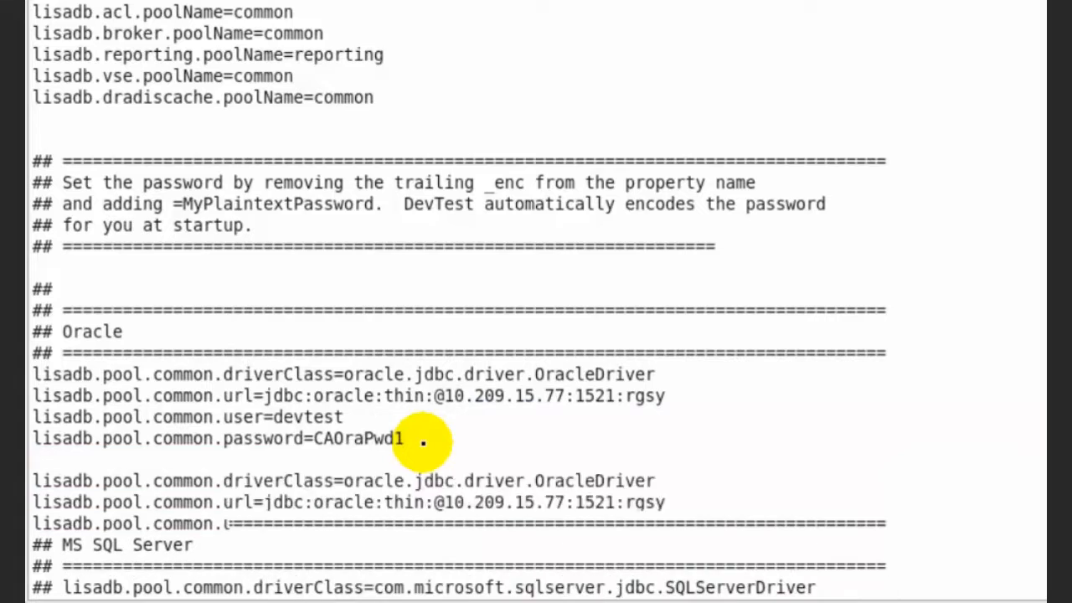
- Replace common with reporting in the property names of the duplicated Oracle connection block
click(214, 480)
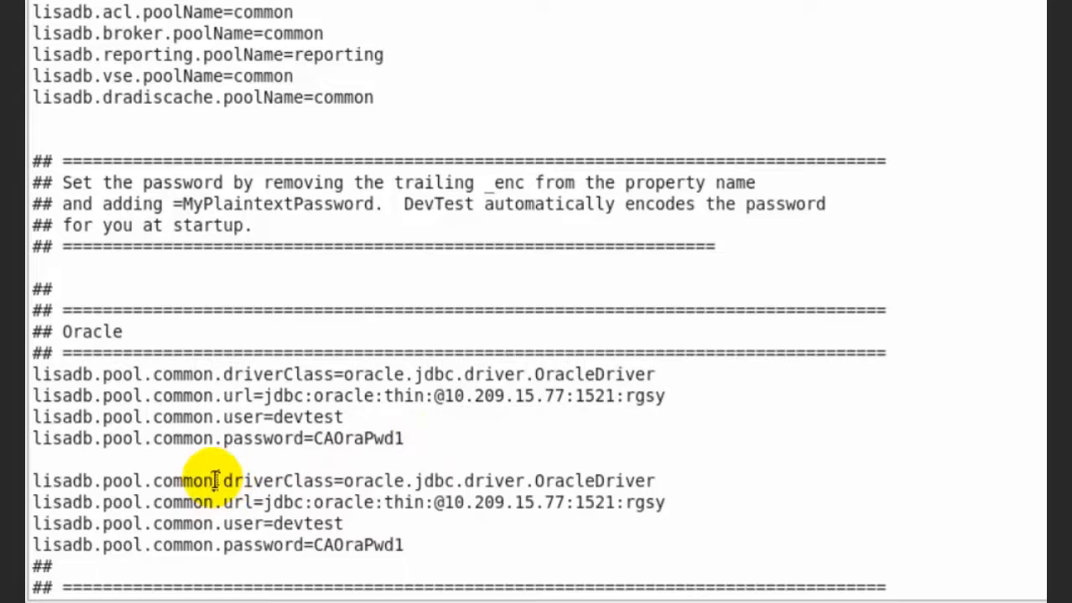
key(BackSpace)
key(BackSpace)
key(BackSpace)
key(BackSpace)
key(BackSpace)
key(BackSpace)
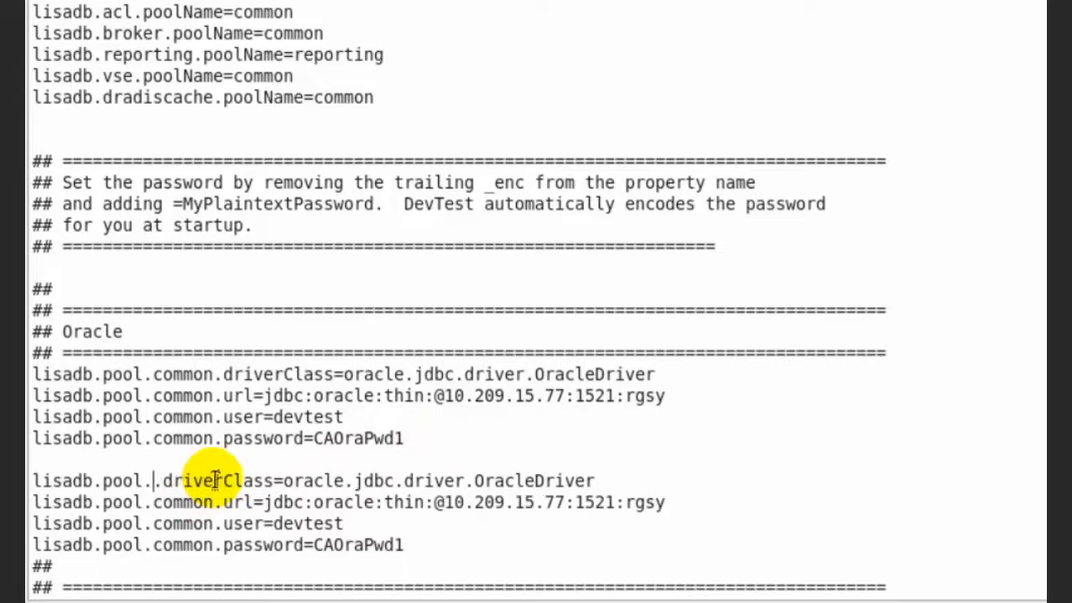
text(reportin)
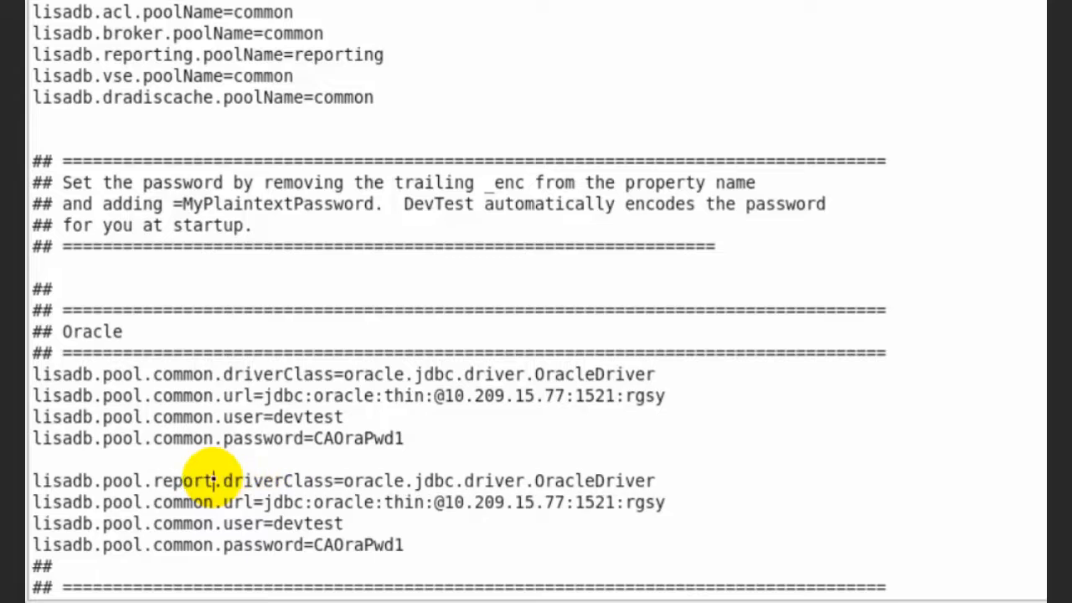
text(g)
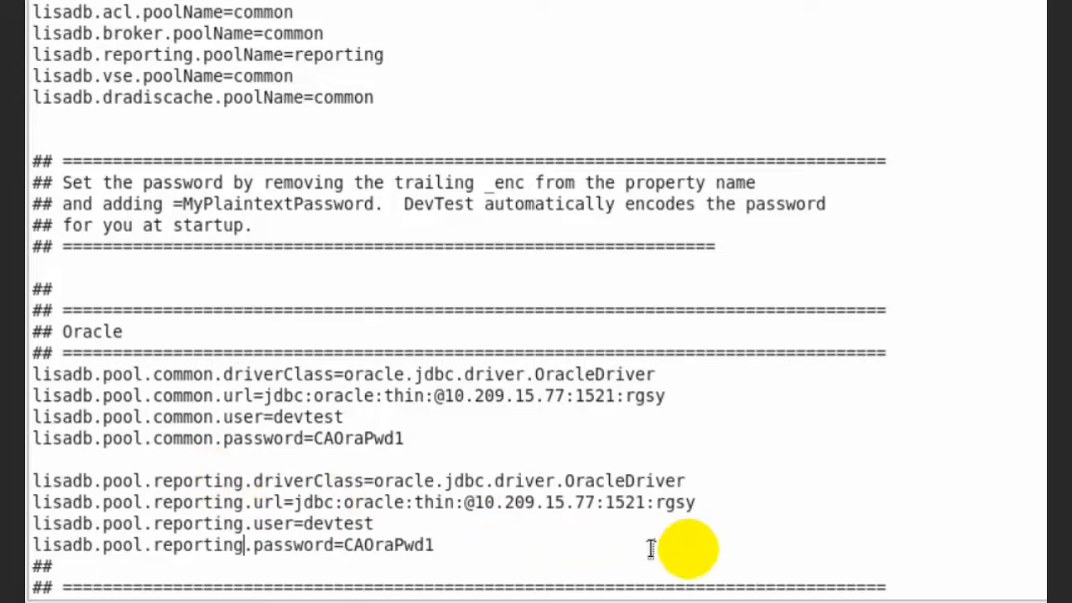
- Point the lisadb.pool.reporting.url value to host 10.209.15.78 and SID rpt
click(698, 500)
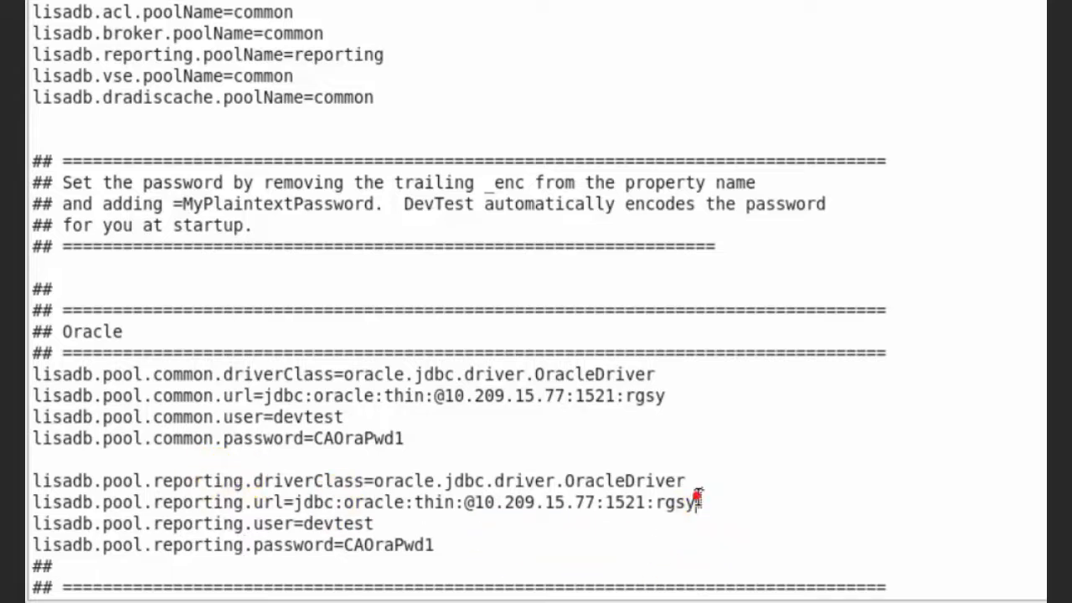
click(596, 497)
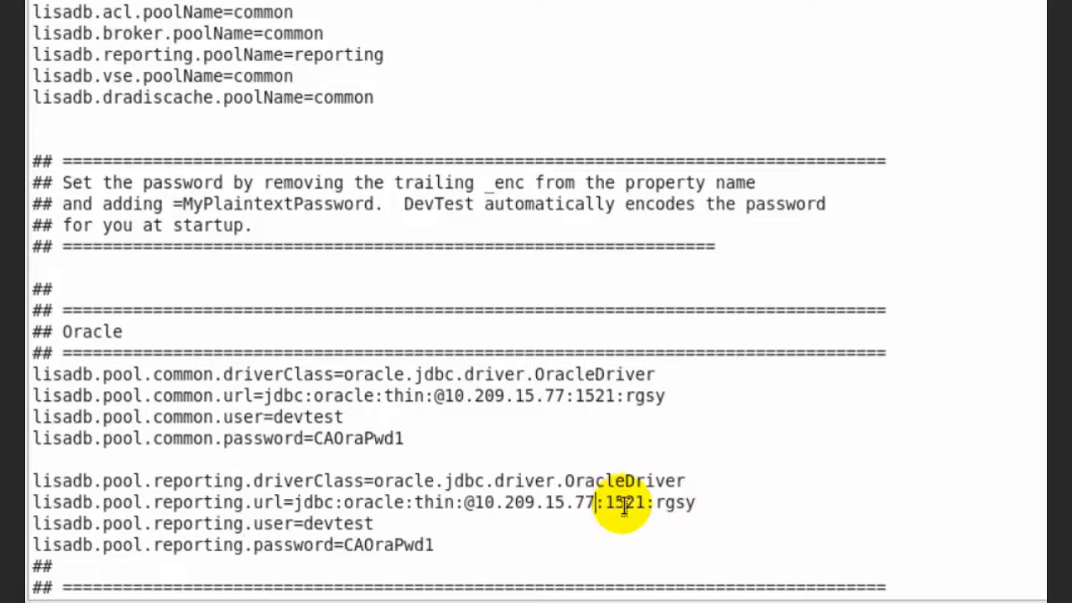
key(BackSpace)
text(8)
click(689, 504)
key(BackSpace)
key(BackSpace)
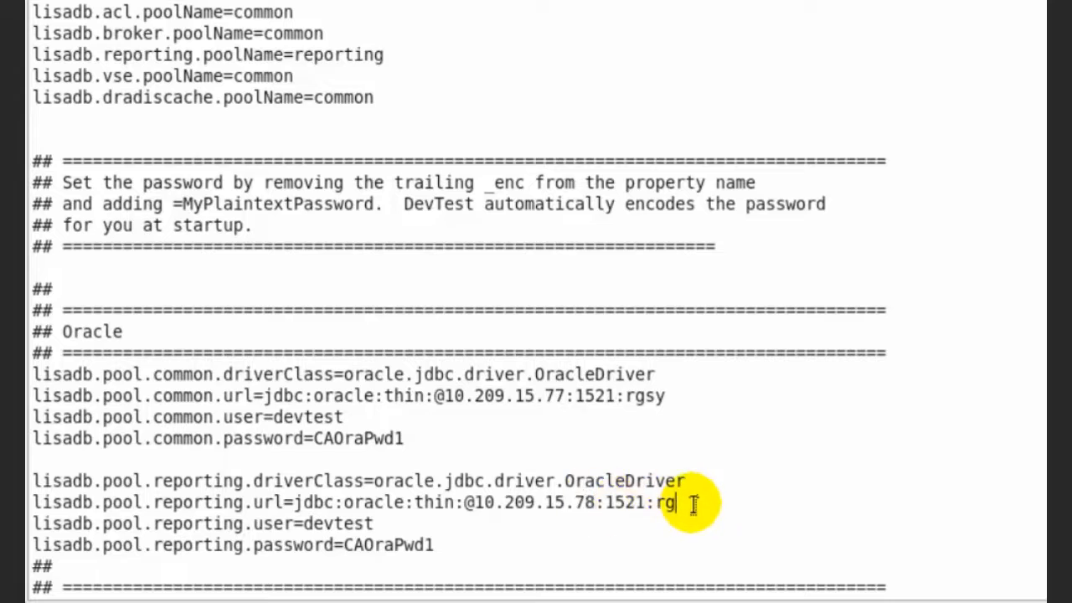
key(BackSpace)
text(pt)
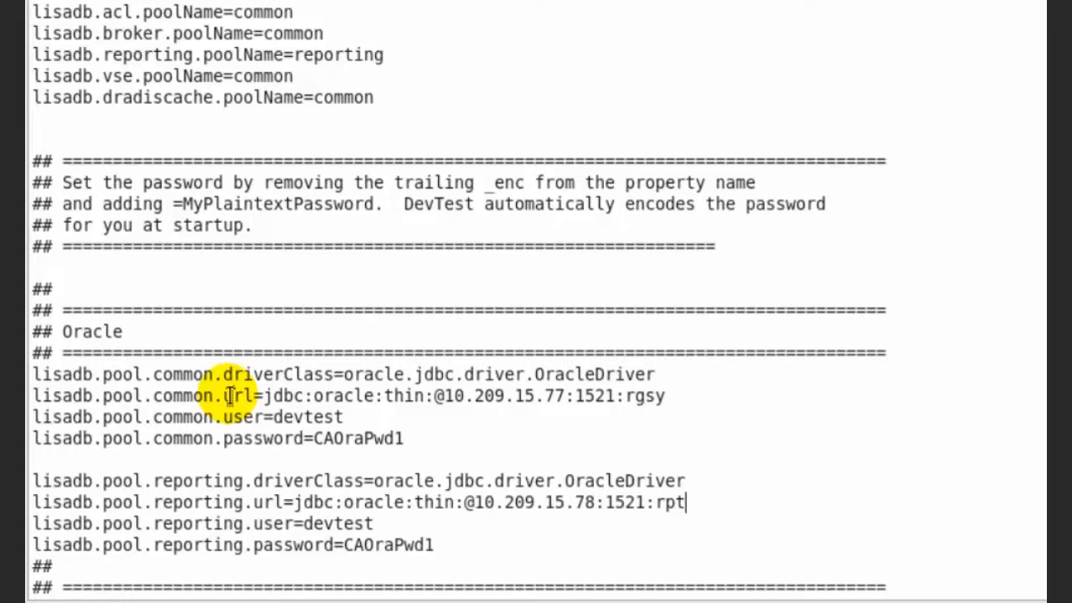
- Quit the text editor and discard the unsaved changes to site.properties
key(alt+f)
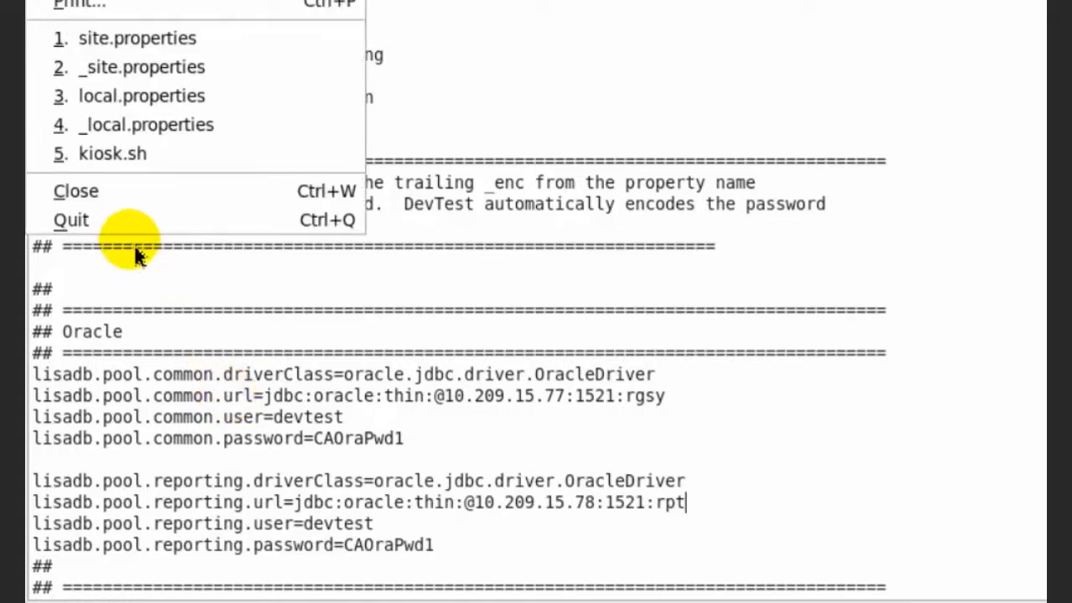
click(115, 224)
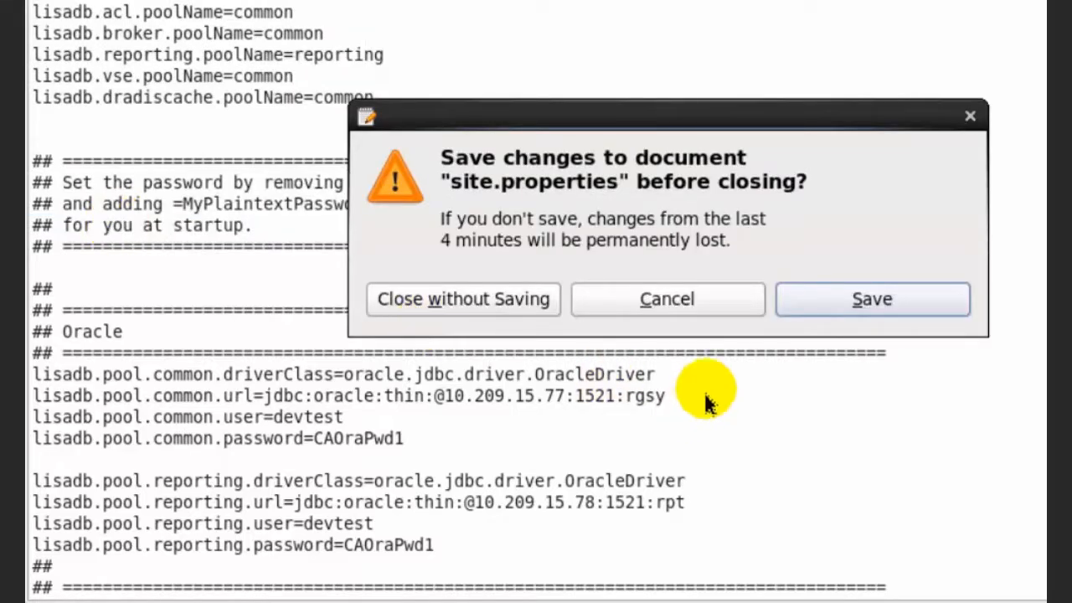
click(541, 304)
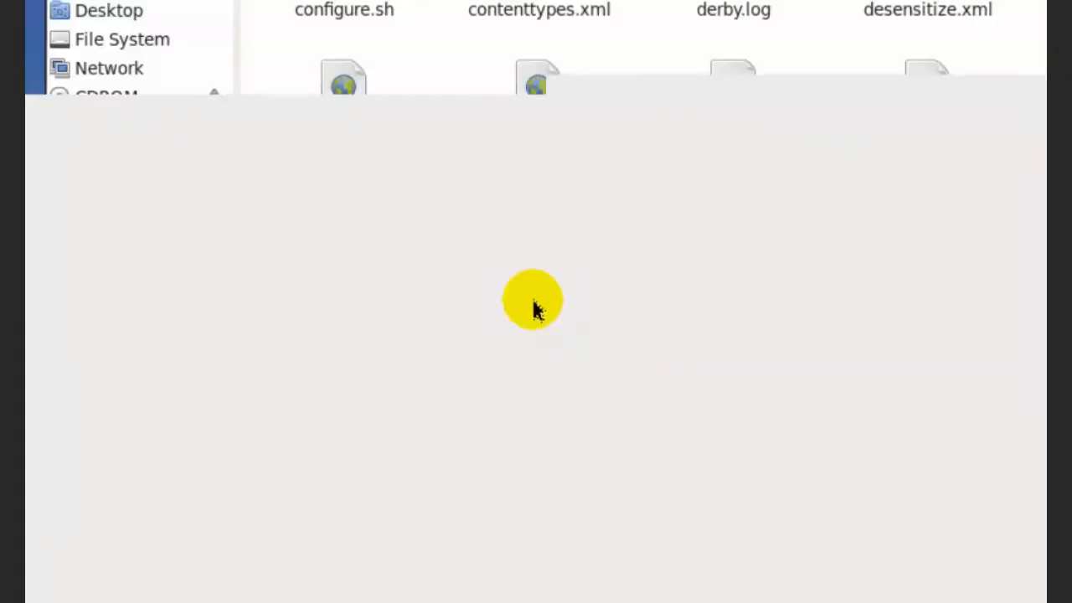